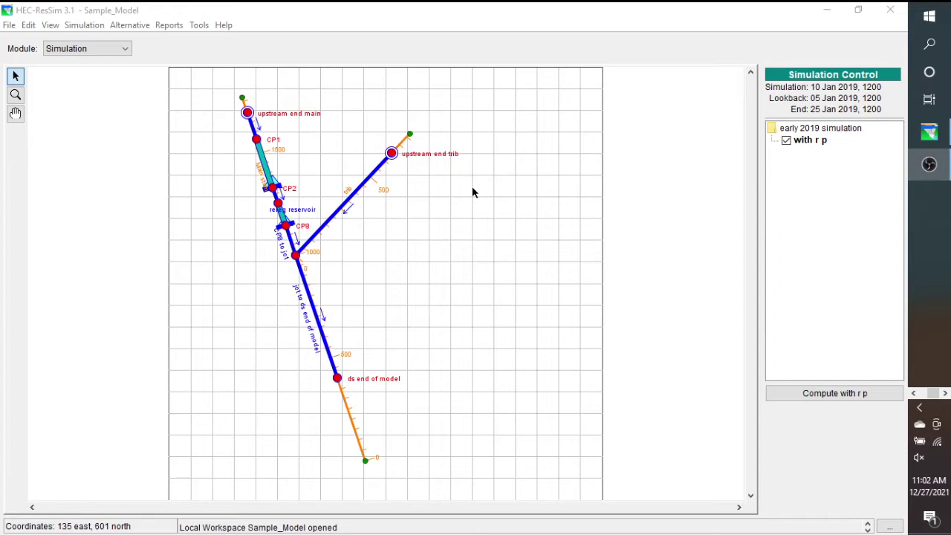
- Compute the with r p alternative and read the errors in the failed compute log
click(831, 395)
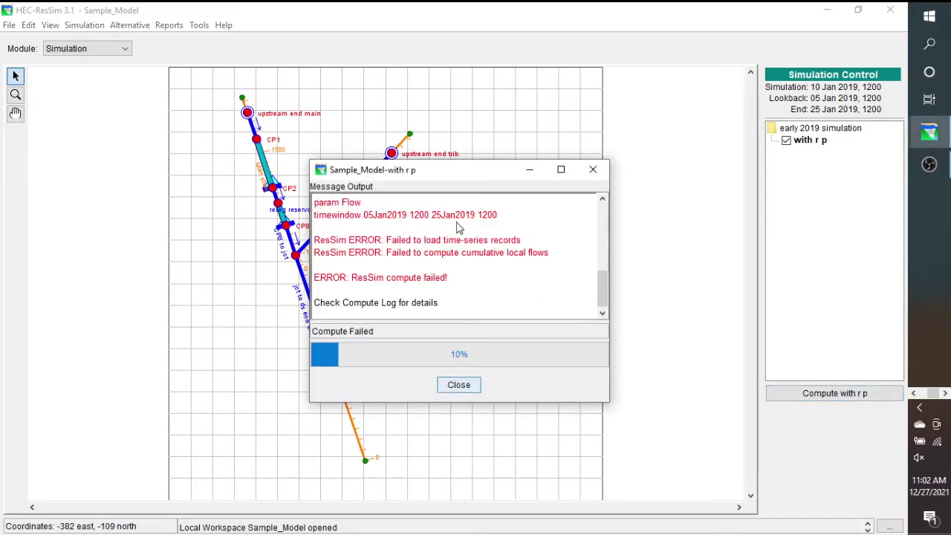
drag(469, 163, 462, 54)
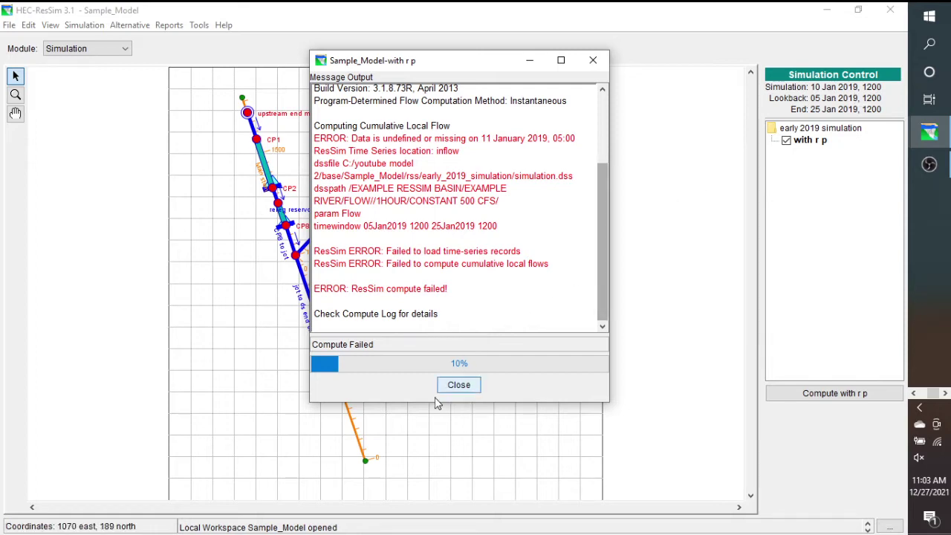
click(459, 386)
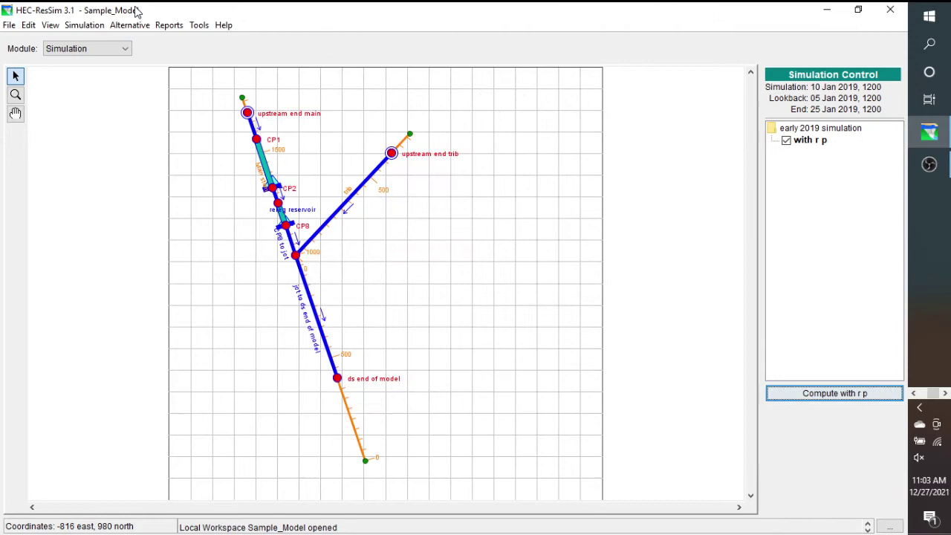
- Show the with r p time-series inputs with the full constant 500 cfs.dss path visible
click(128, 27)
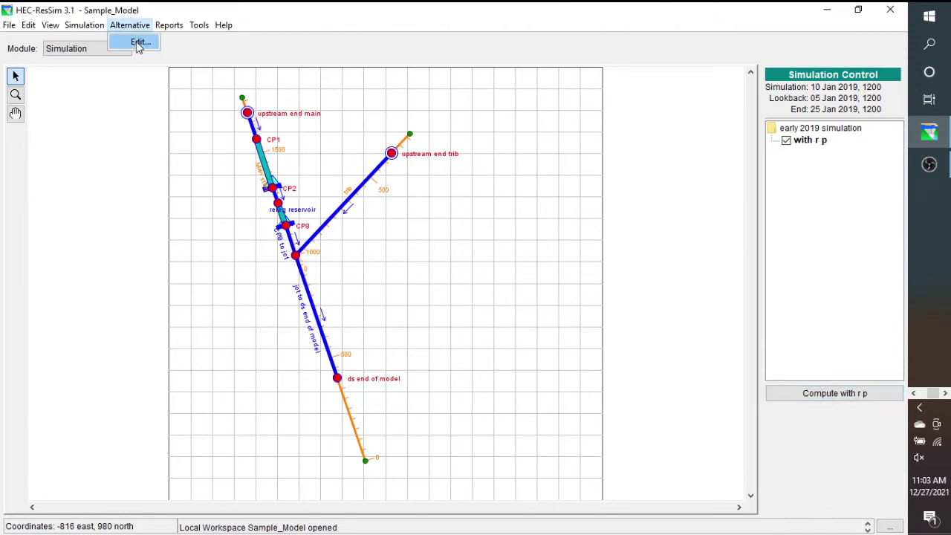
click(138, 43)
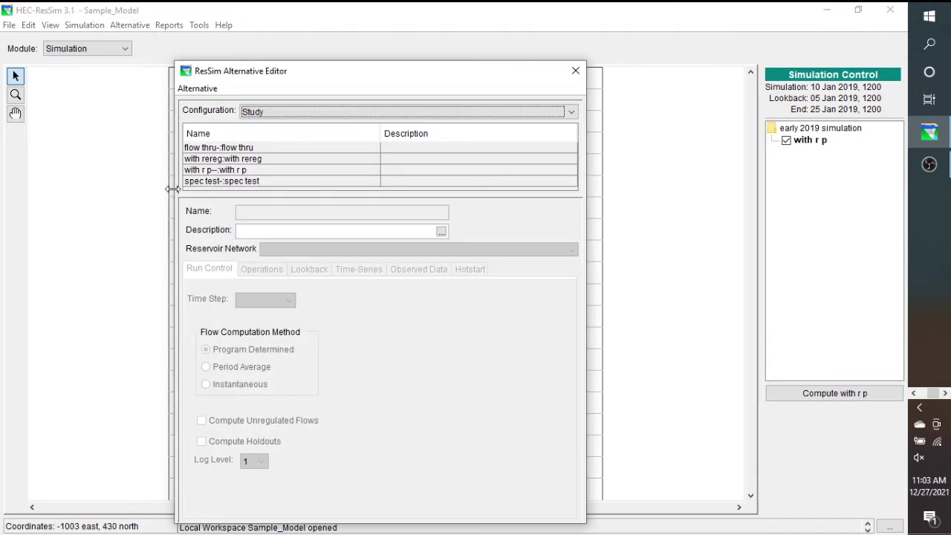
drag(175, 190, 42, 190)
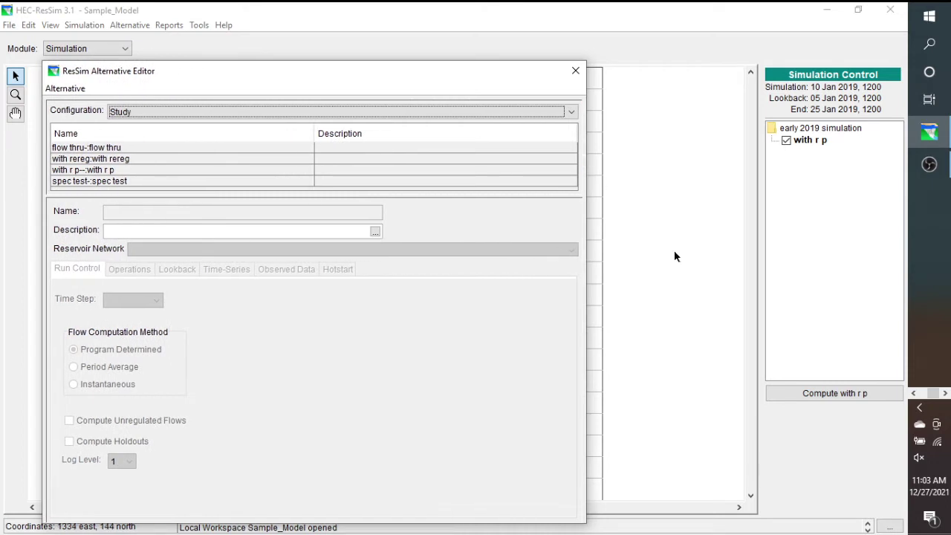
drag(586, 256, 725, 242)
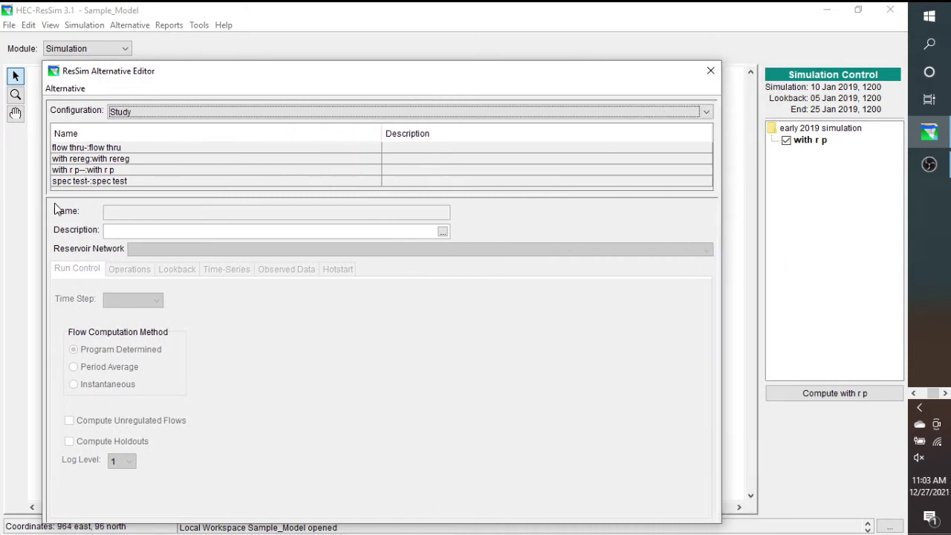
click(111, 171)
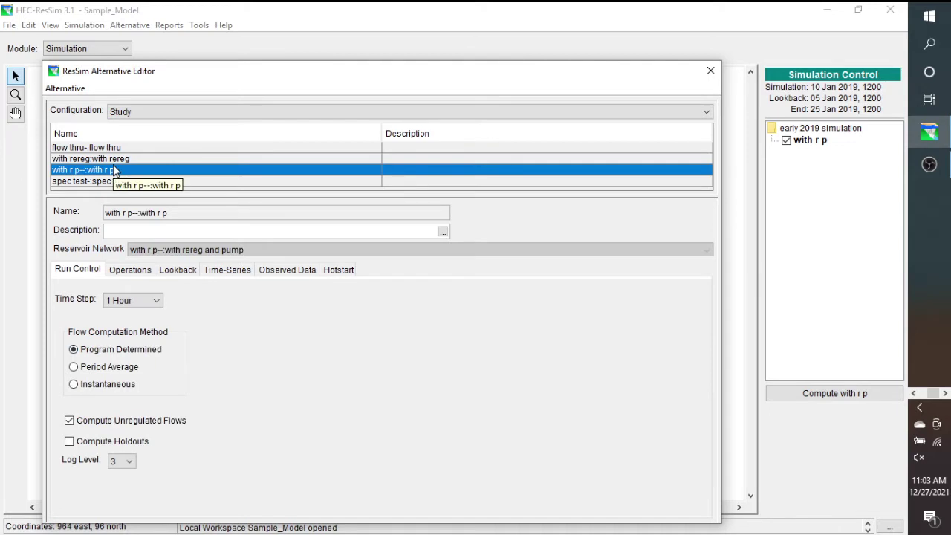
click(240, 272)
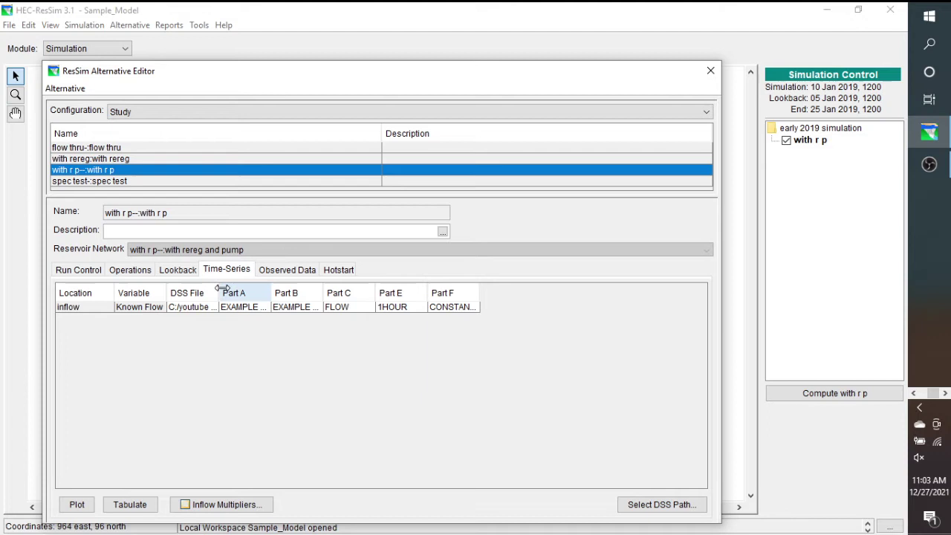
drag(221, 288, 330, 288)
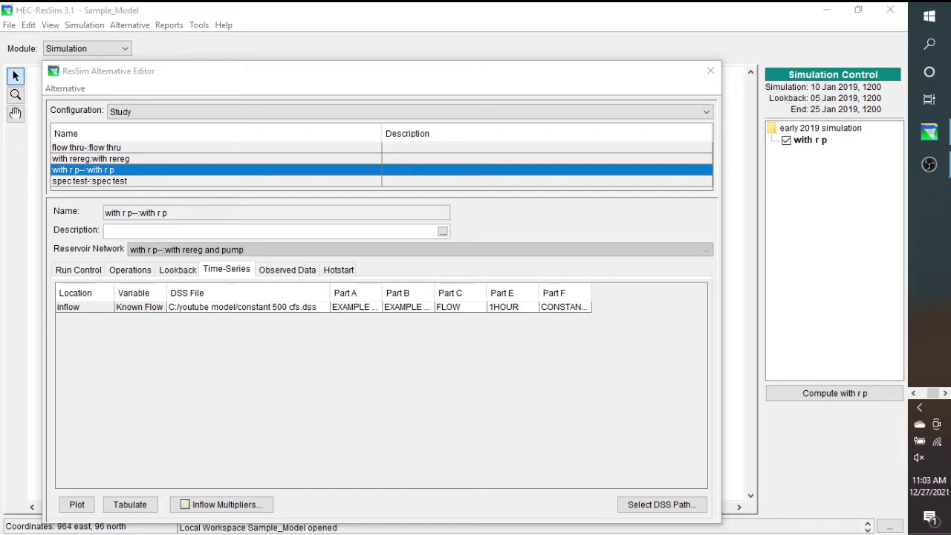
- Open constant 500 cfs.dss in DSSVue and select the EXAMPLE RIVER FLOW 1HOUR record
key(alt+Tab)
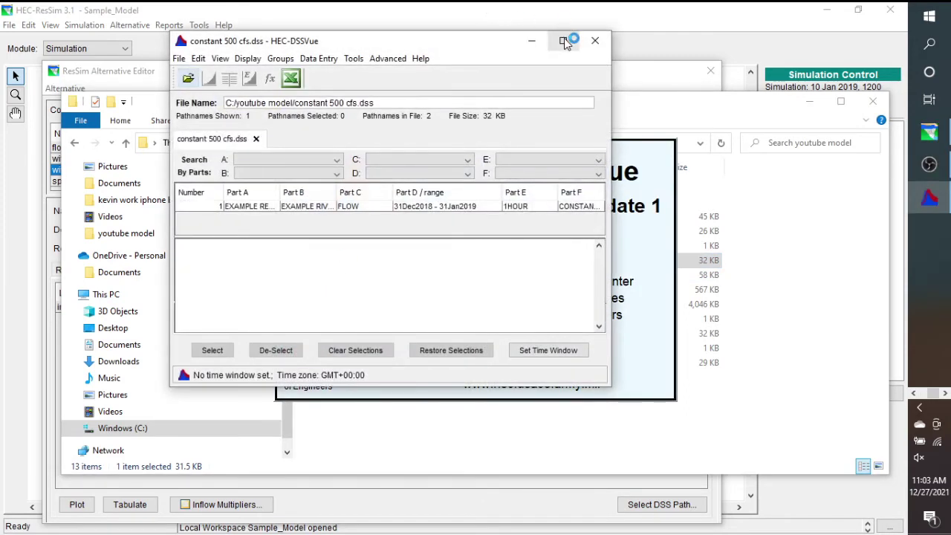
click(810, 102)
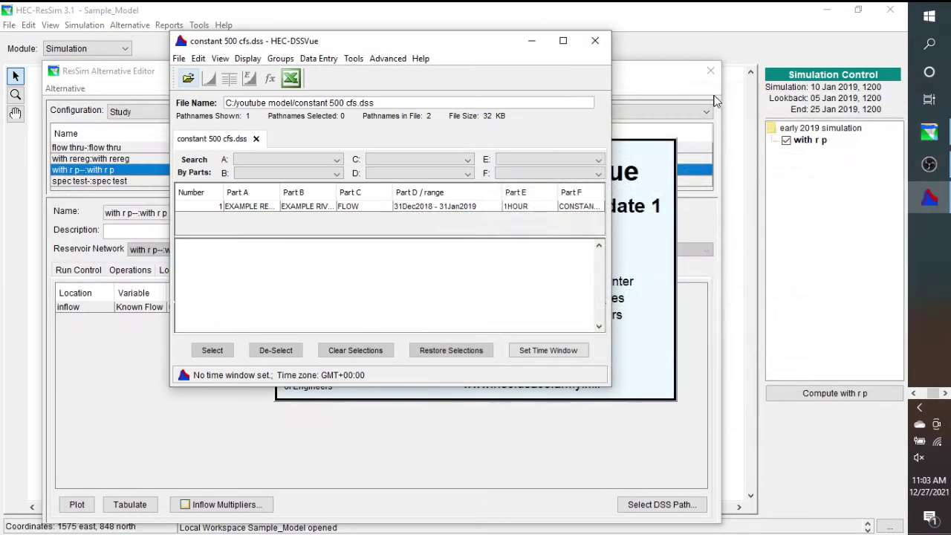
click(563, 45)
click(282, 173)
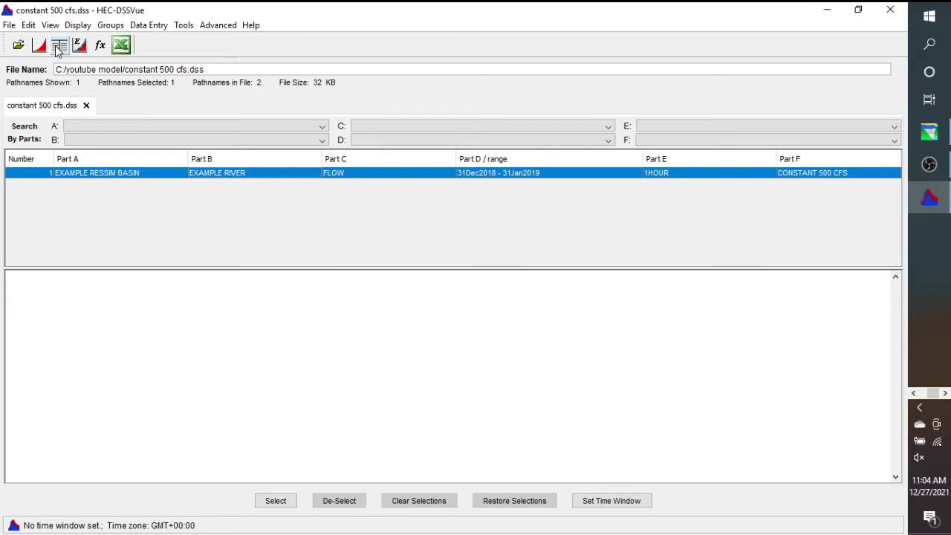
click(856, 10)
drag(468, 43, 703, 382)
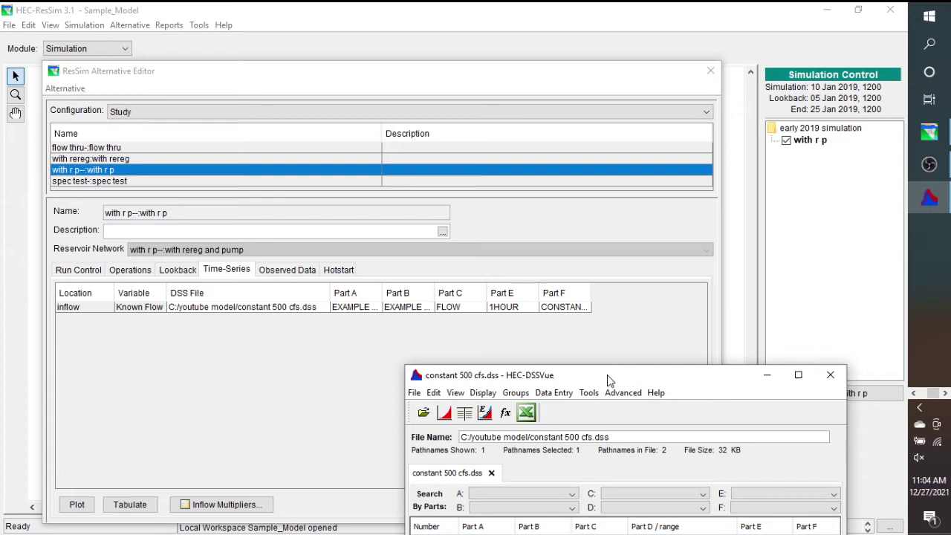
- Tabulate the CONSTANT 500 CFS record and scroll to the blank flows on 11 Jan 19, 05:00–10:00
drag(610, 380, 324, 40)
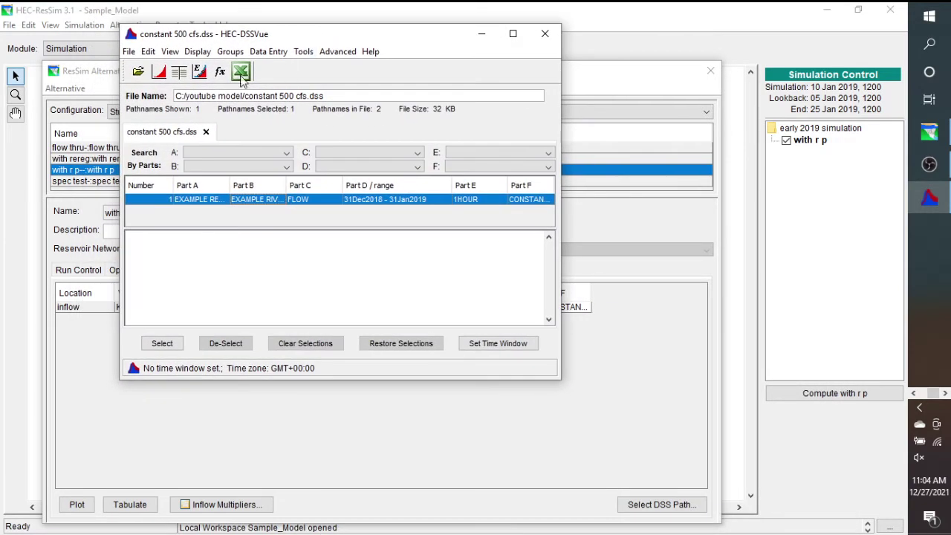
click(180, 72)
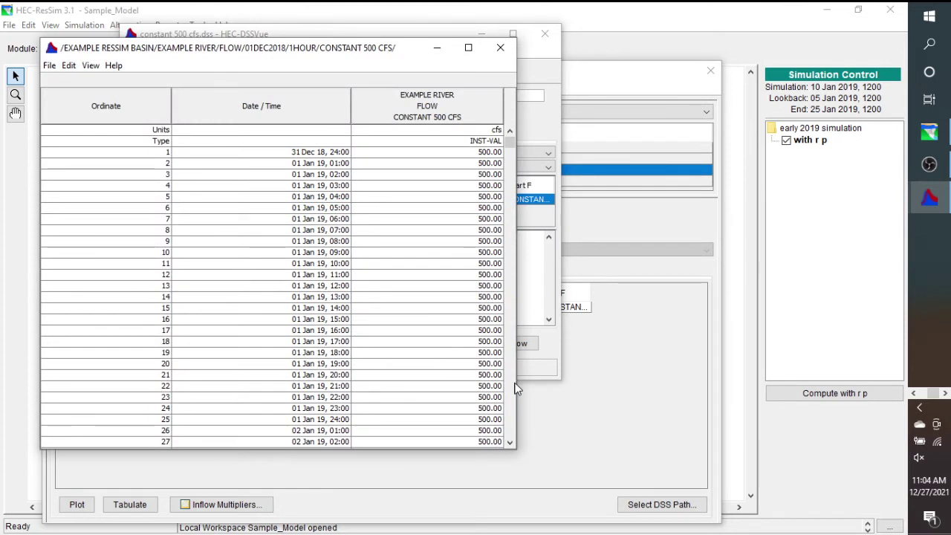
drag(518, 389, 669, 416)
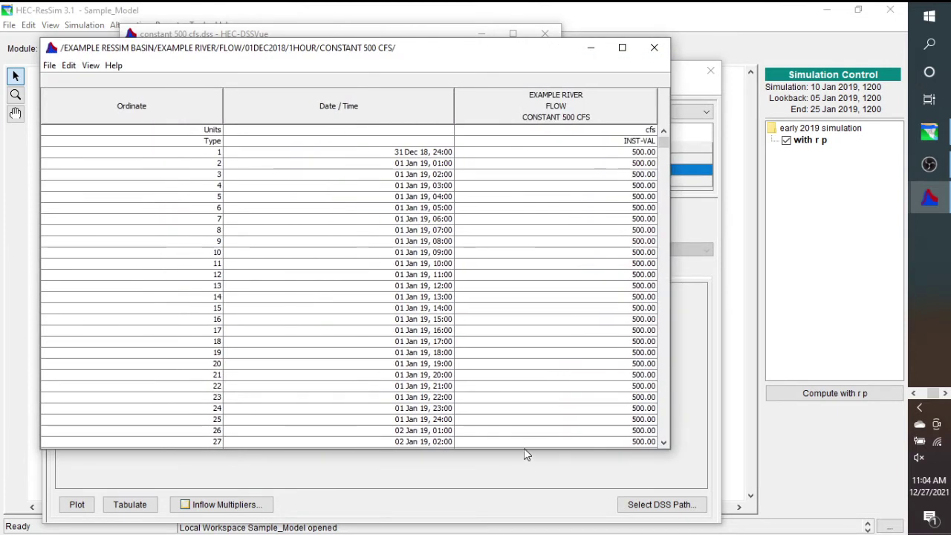
drag(522, 448, 521, 488)
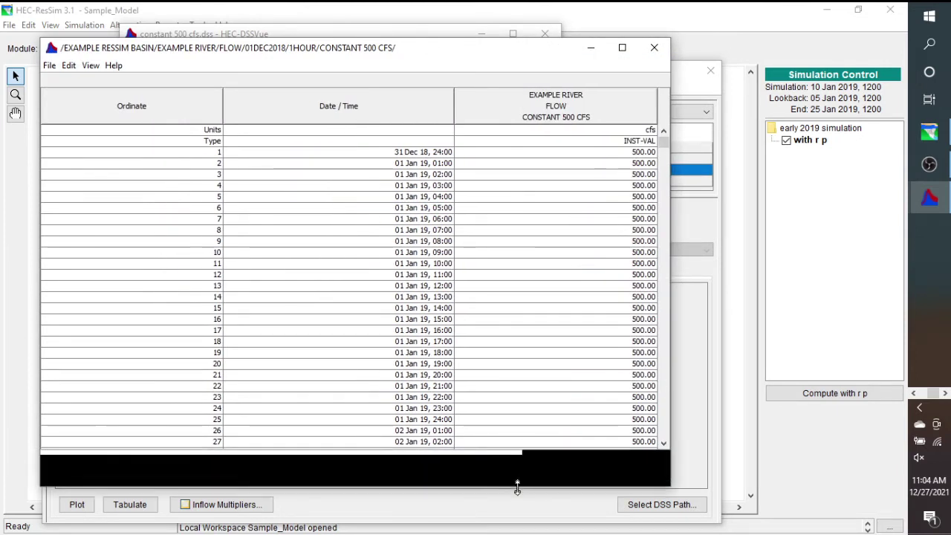
scroll(528, 357, down, 20)
scroll(528, 363, down, 20)
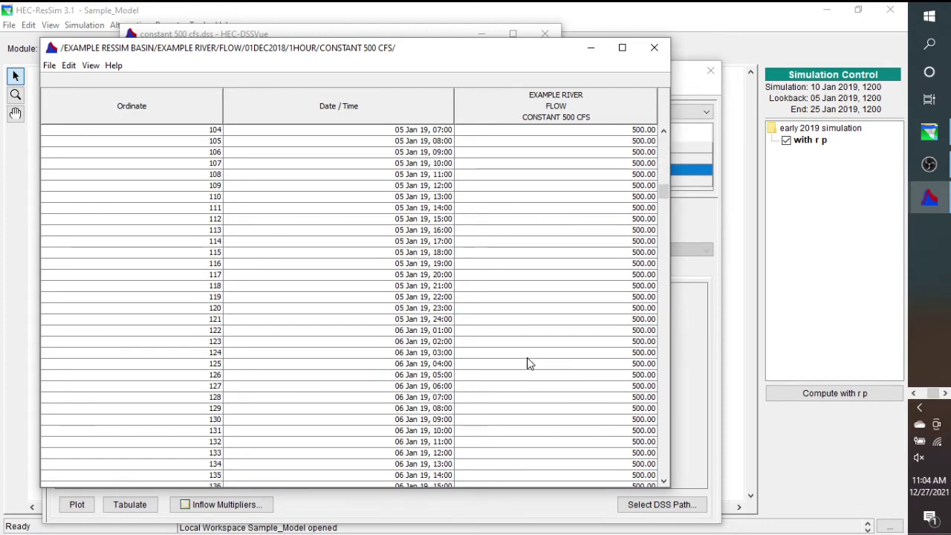
scroll(534, 363, down, 3)
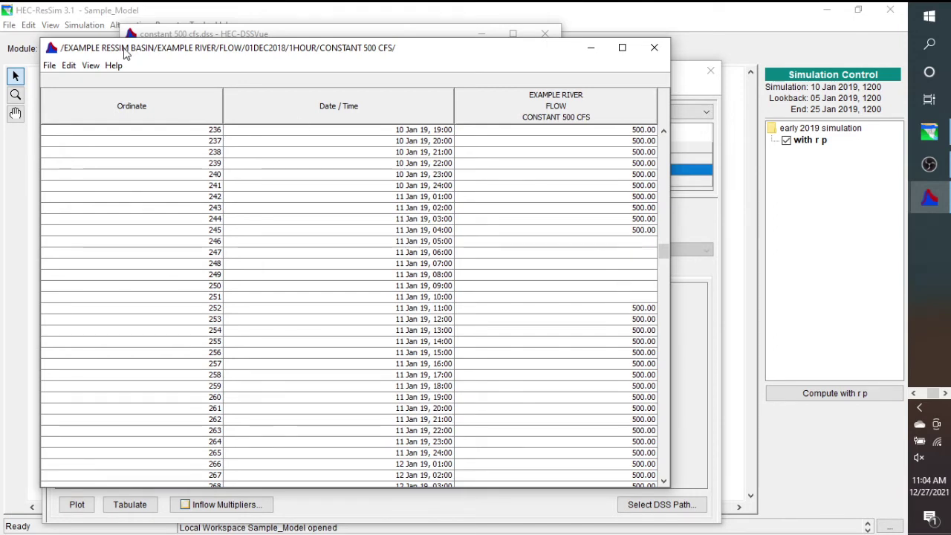
- Allow editing and linearly fill rows 245–252 of the 11 Jan 19 gap with 500.00
click(67, 66)
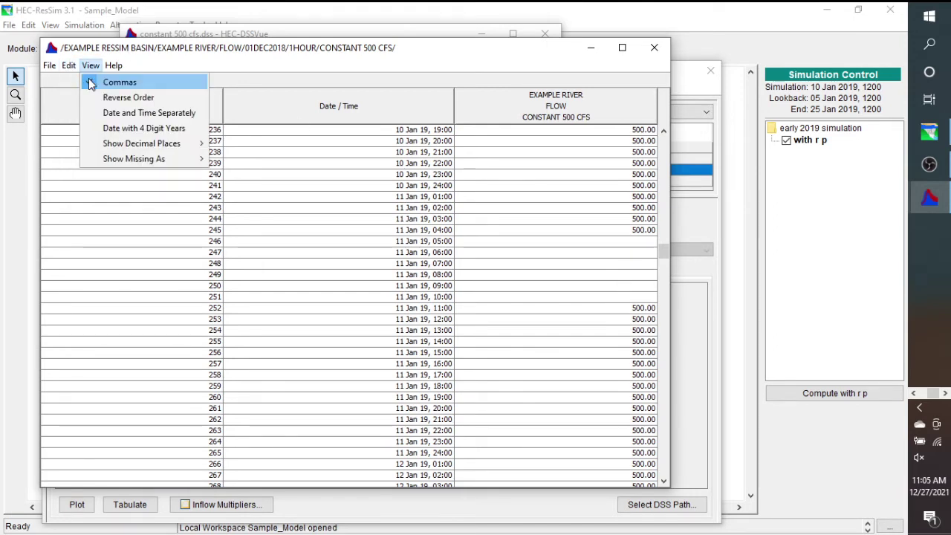
click(104, 82)
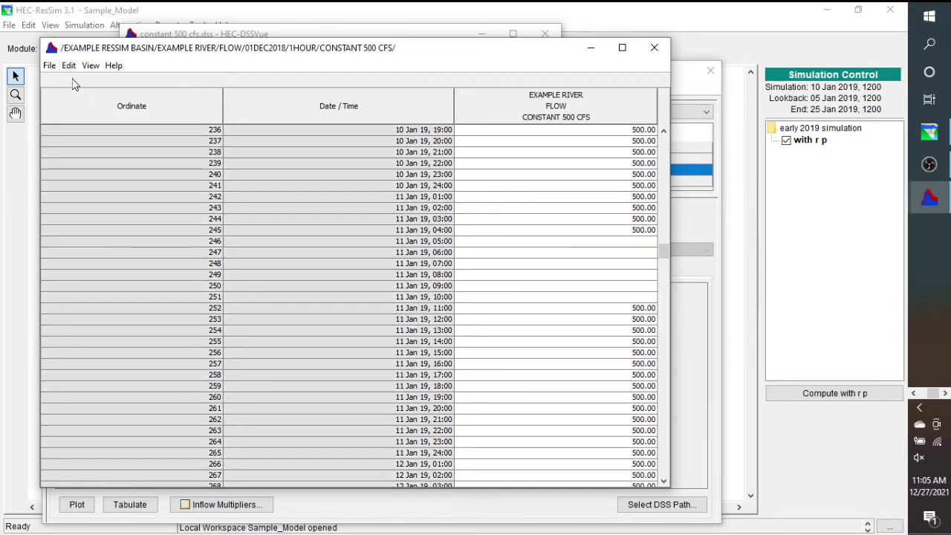
drag(627, 234, 632, 308)
right_click(622, 295)
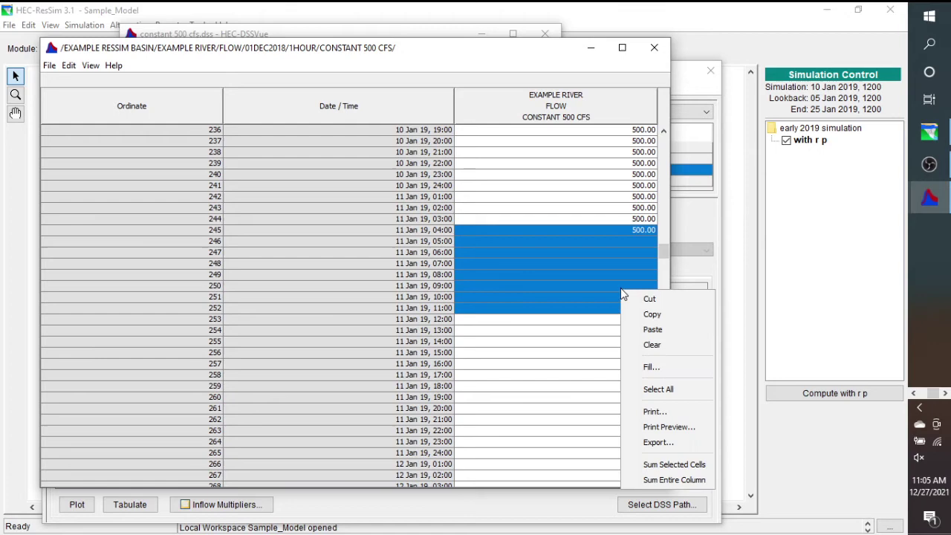
click(645, 366)
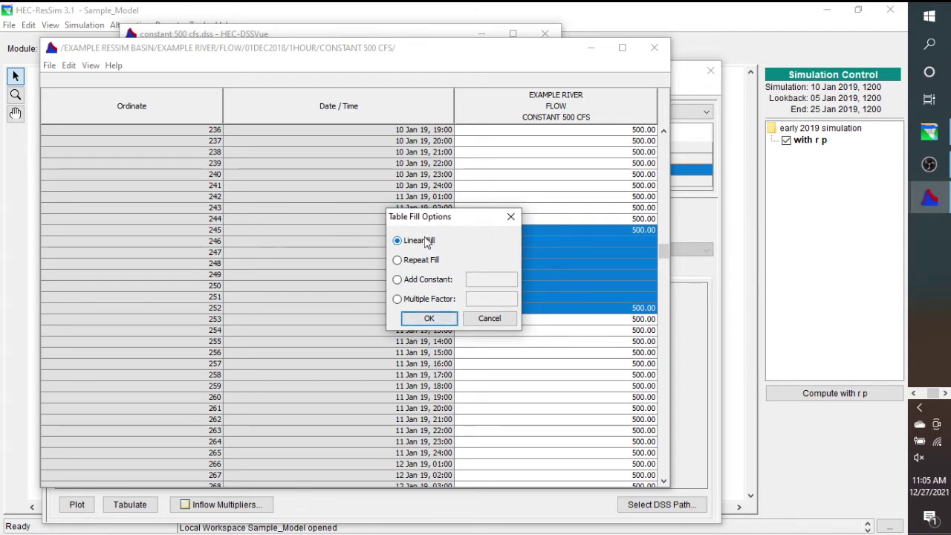
click(427, 320)
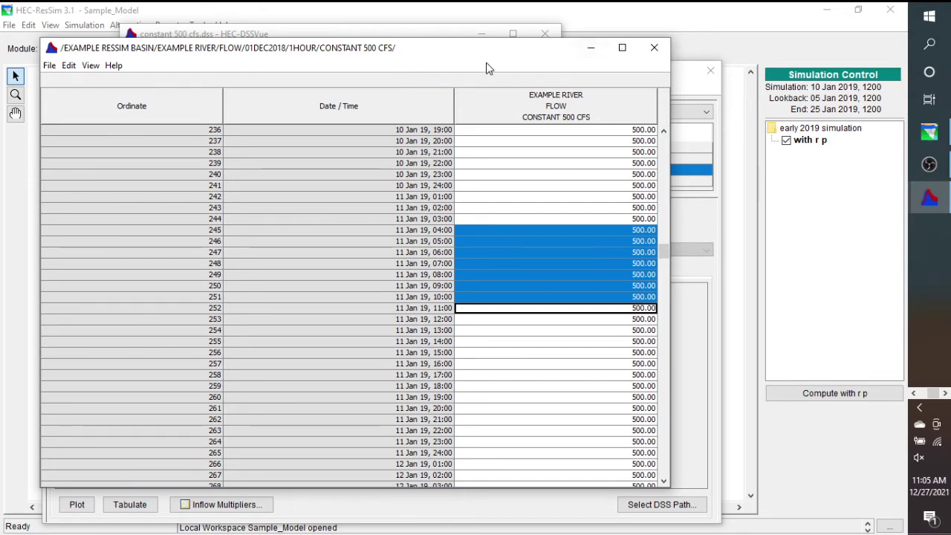
- Save the repaired flow record and close the table
click(49, 65)
click(59, 82)
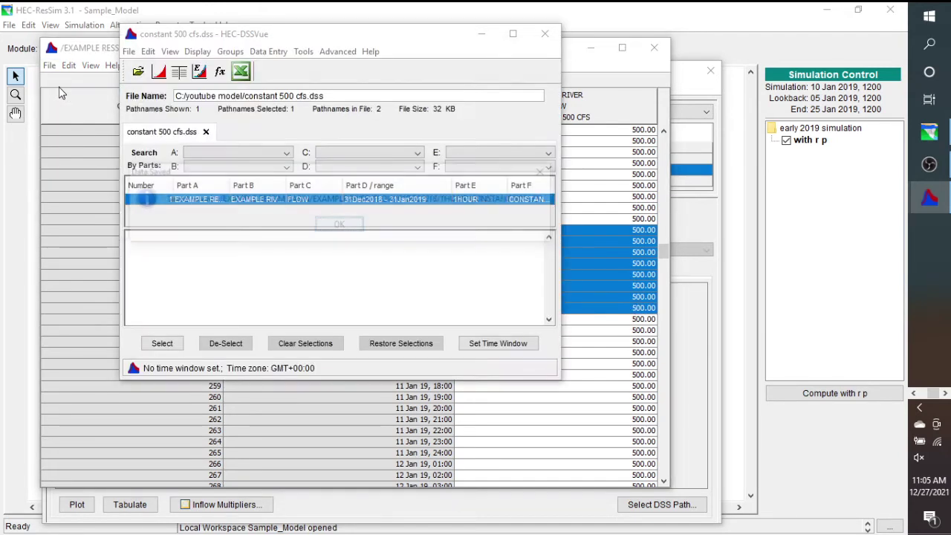
click(339, 225)
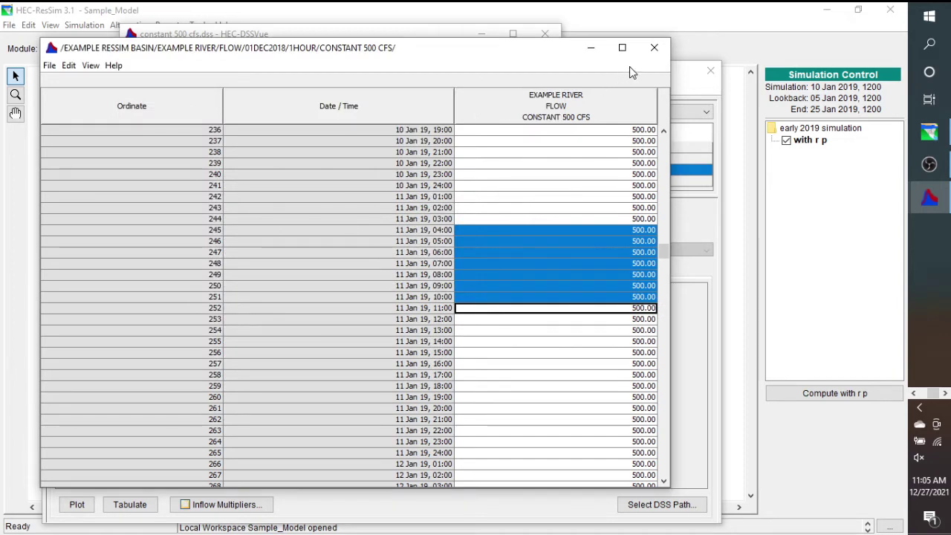
click(651, 48)
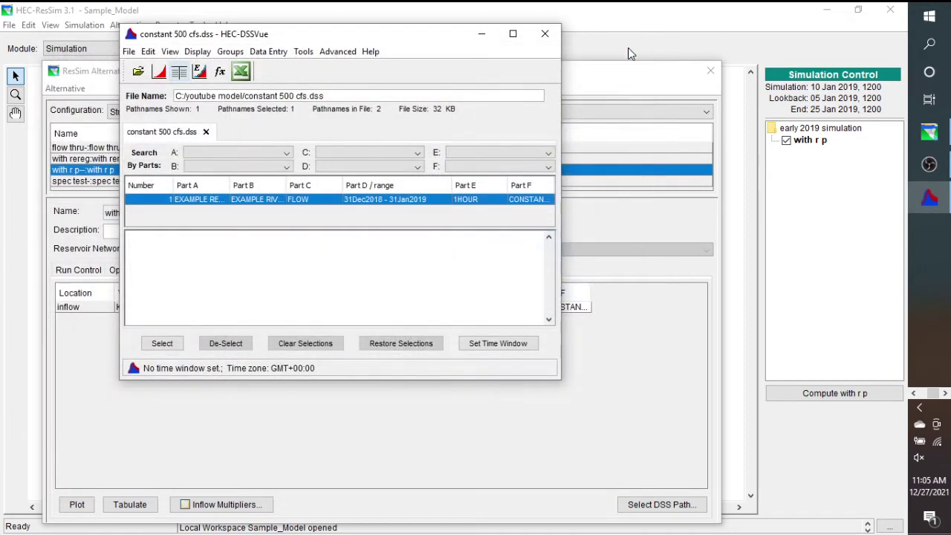
- Close HEC-DSSVue and the Alternative Editor, returning to the Sample_Model schematic
click(544, 35)
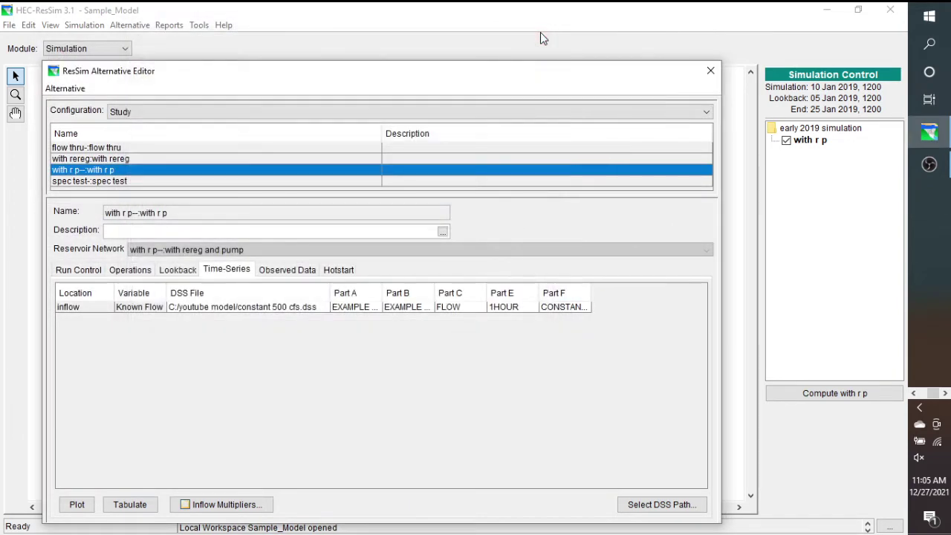
drag(383, 78, 414, 45)
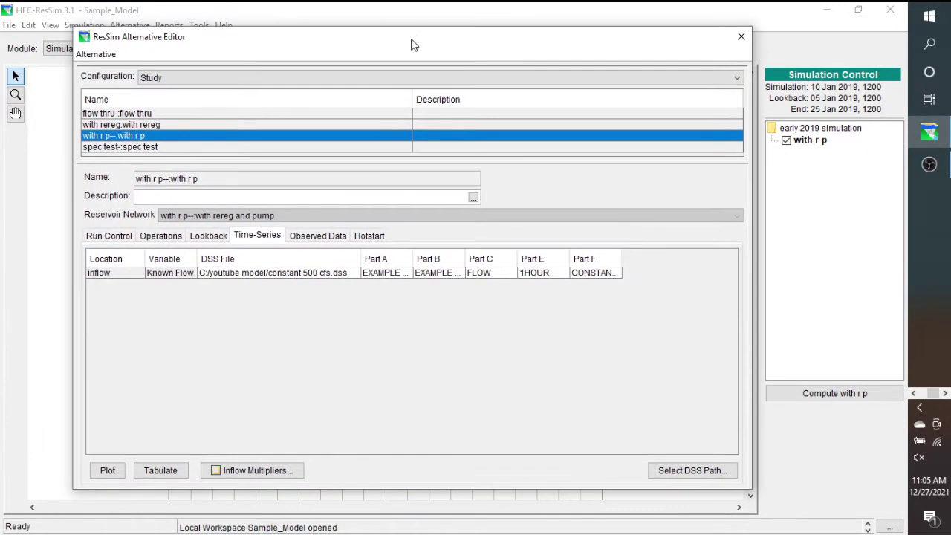
click(95, 58)
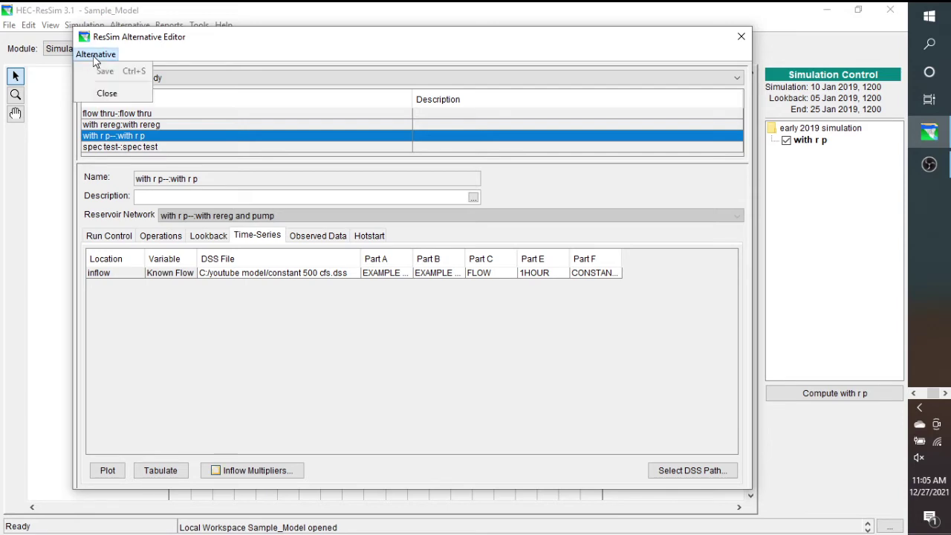
- Recompute with r p and read its missing-inflow-data errors before dismissing the failed report
click(105, 94)
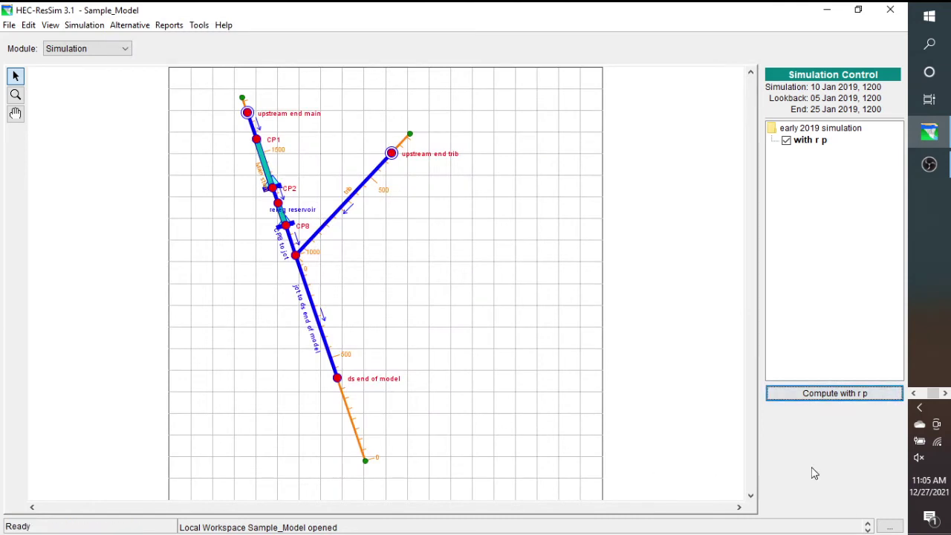
click(821, 395)
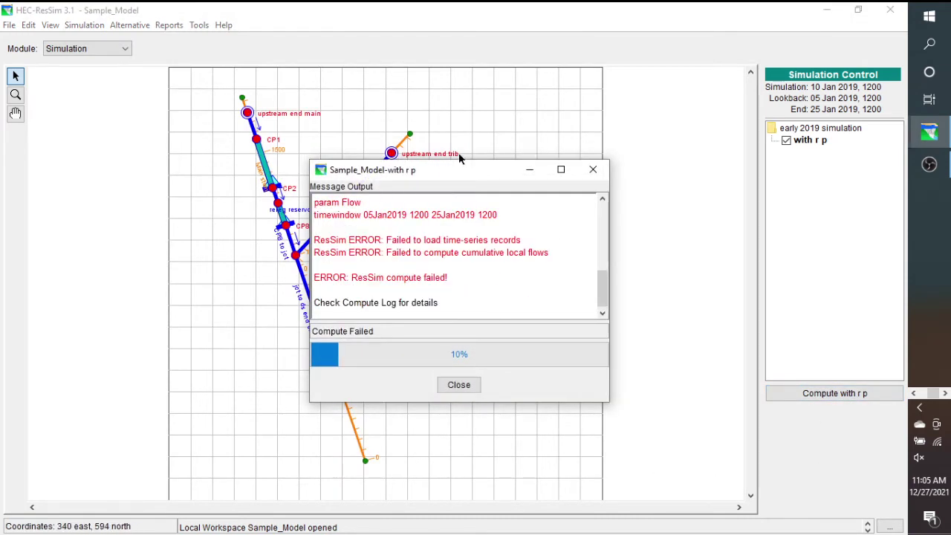
drag(459, 163, 455, 69)
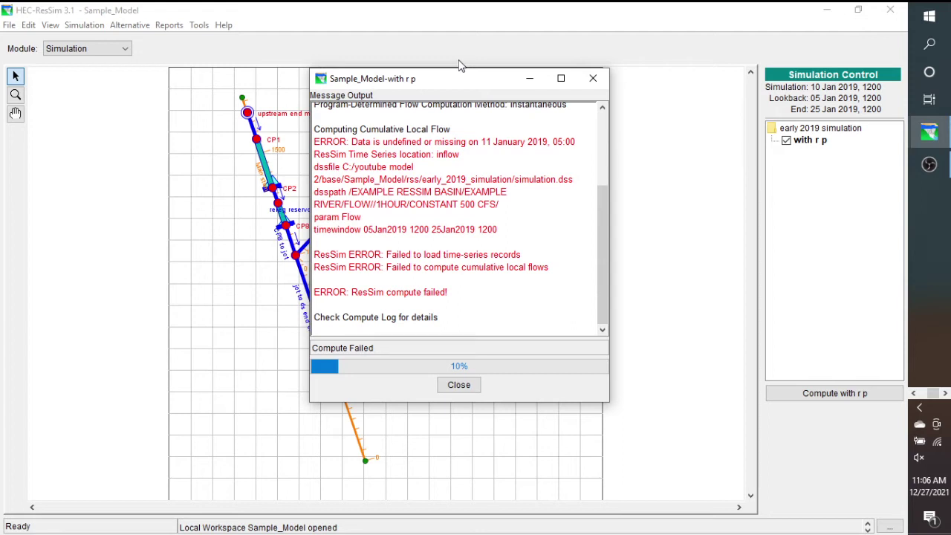
click(461, 385)
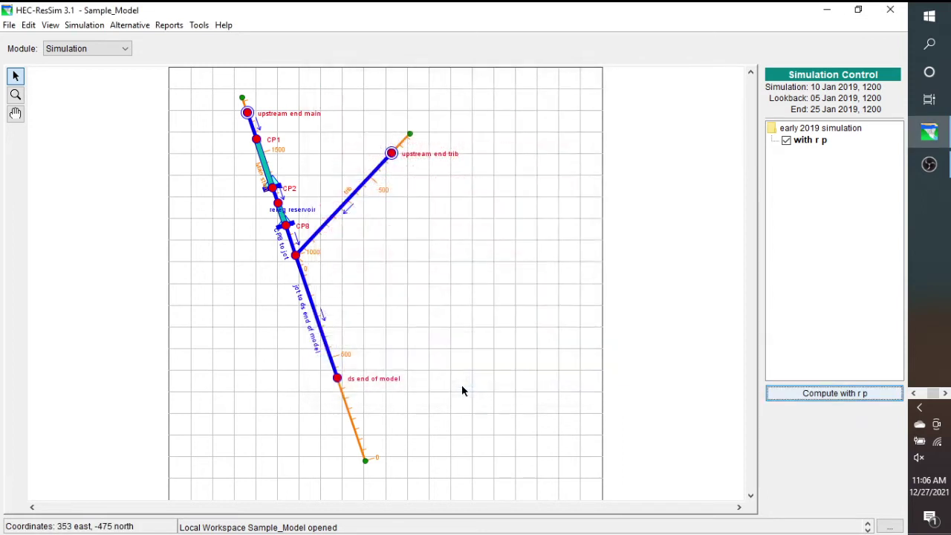
click(97, 26)
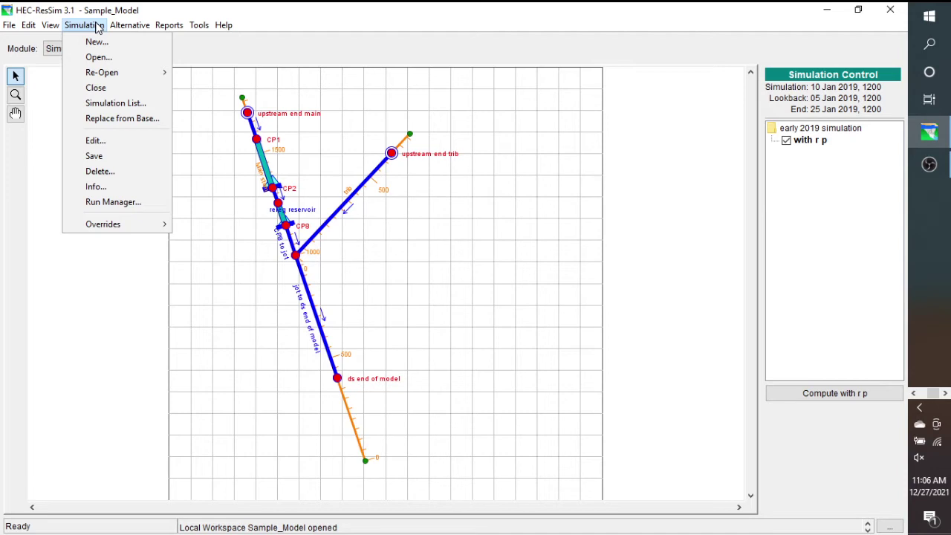
- Enable Run New Extract for the early 2019 simulation and recompute with r p to 100%
click(109, 146)
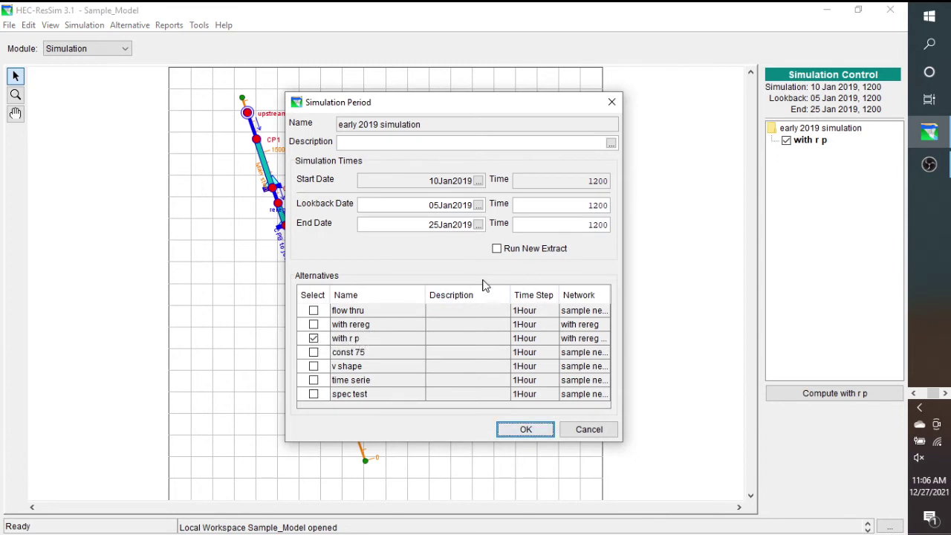
click(497, 249)
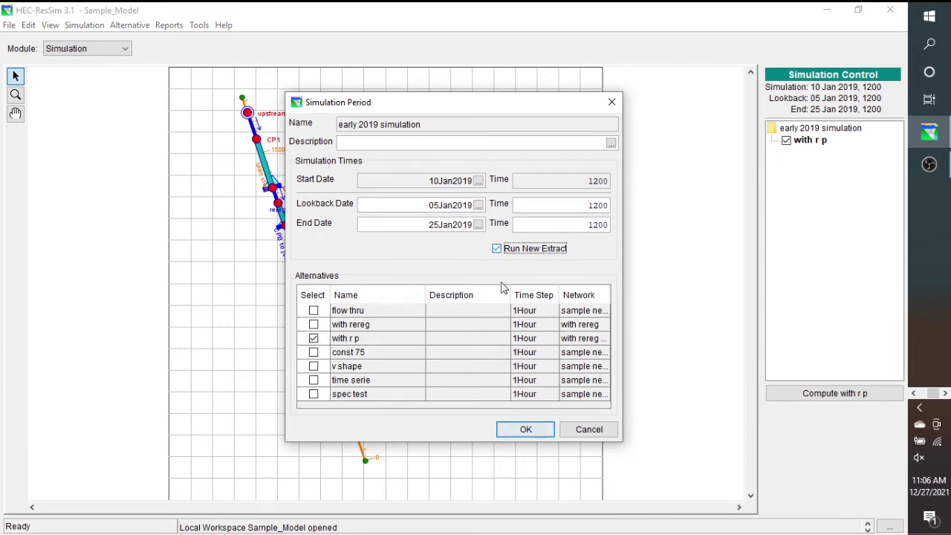
click(524, 431)
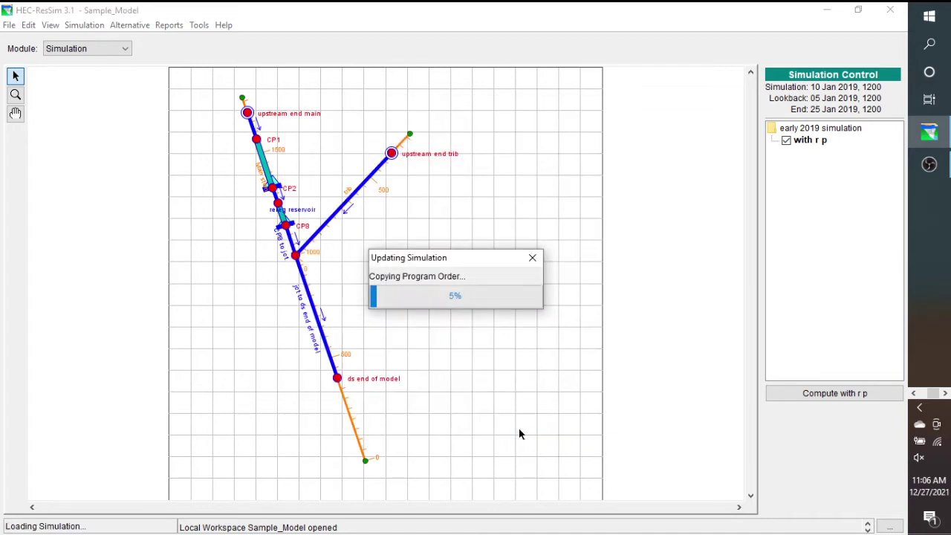
click(813, 400)
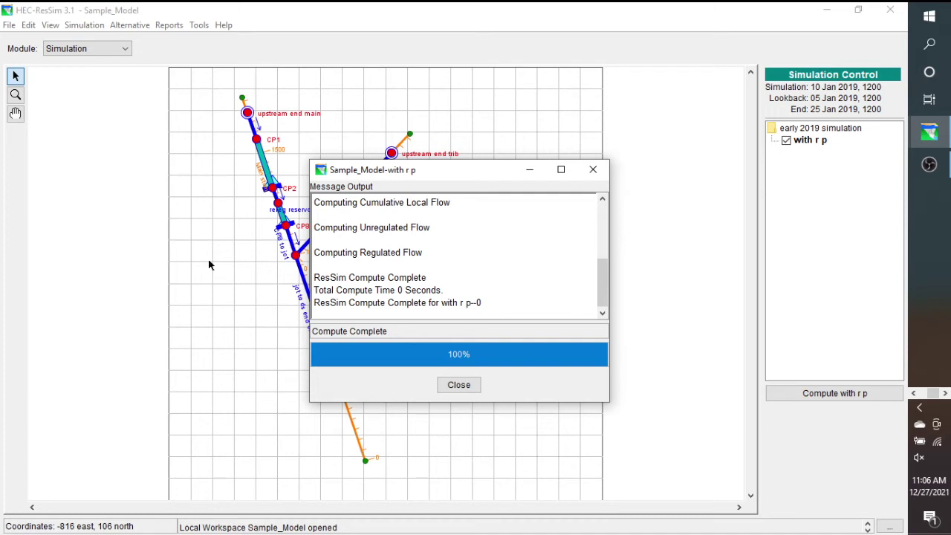
- Reopen constant 500 cfs.dss in HEC-DSSVue from the youtube model folder
click(468, 386)
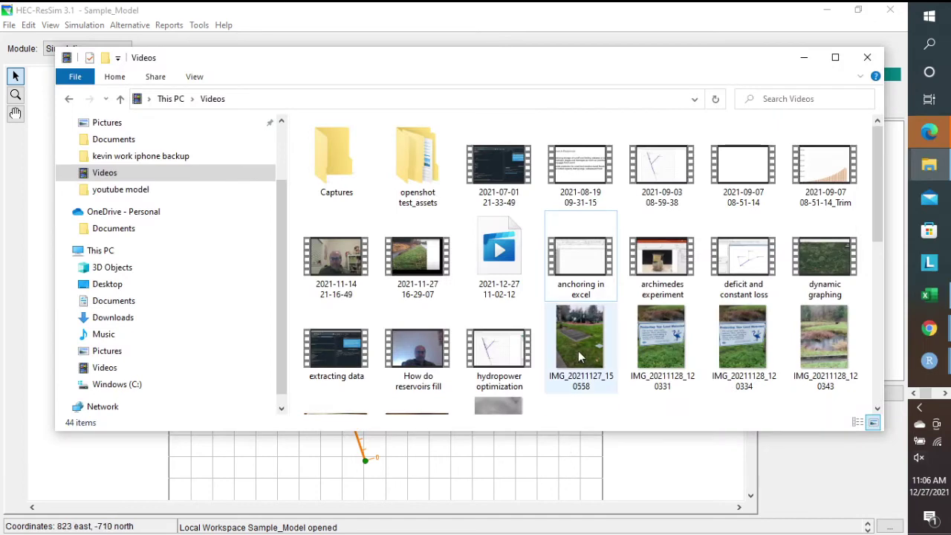
click(805, 59)
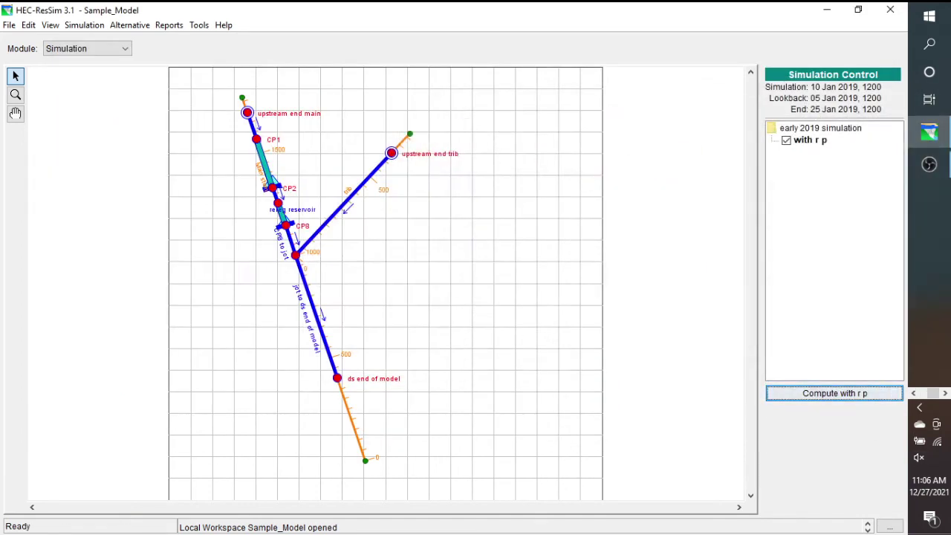
click(929, 164)
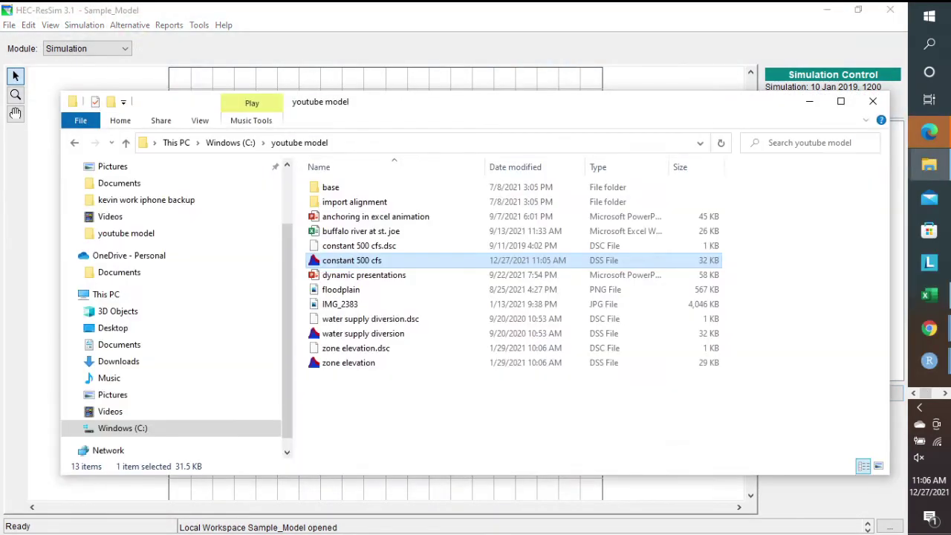
double_click(382, 261)
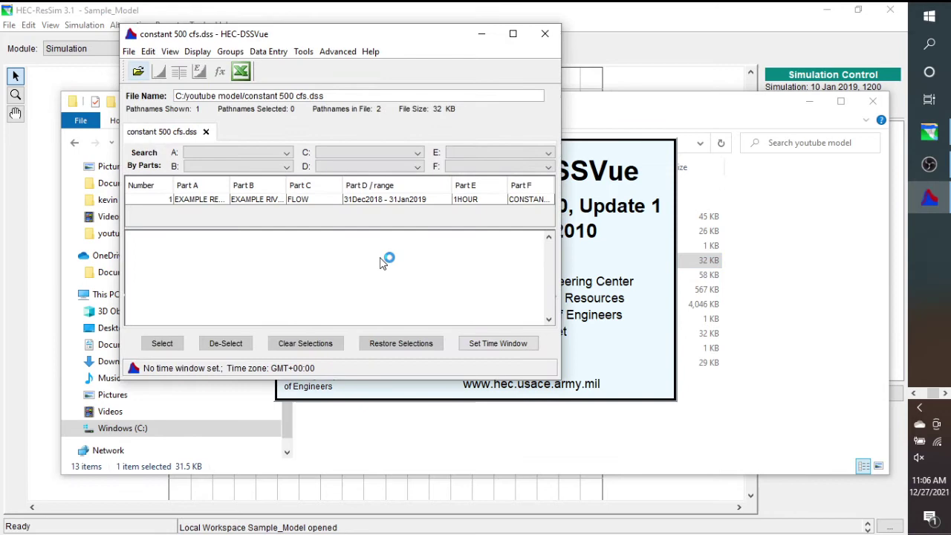
click(806, 102)
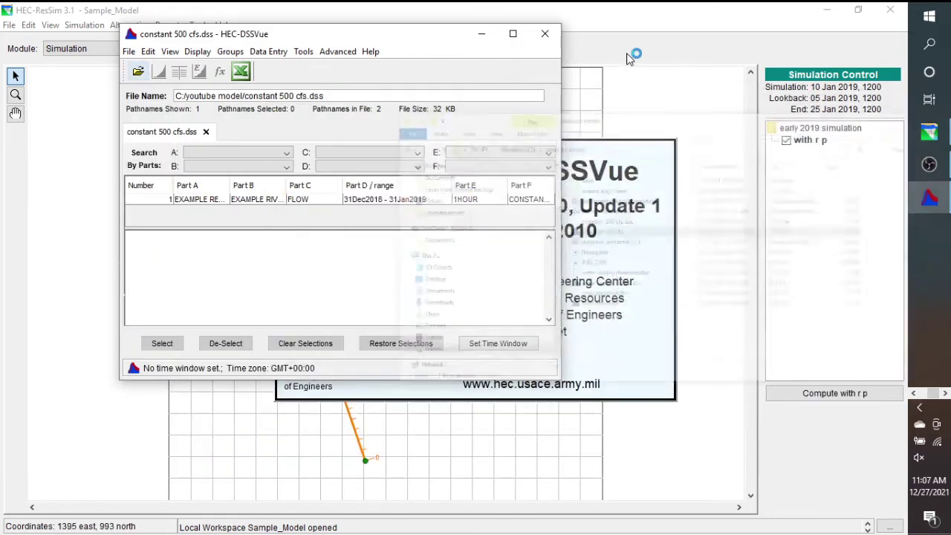
- Tabulate the CONSTANT 500 CFS record and confirm every hourly flow reads 500.00 cfs
click(512, 34)
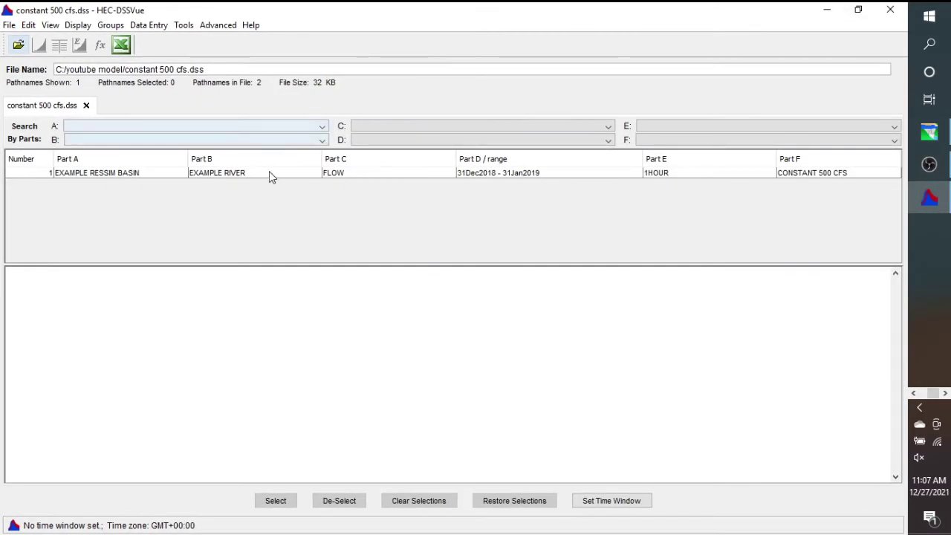
double_click(262, 177)
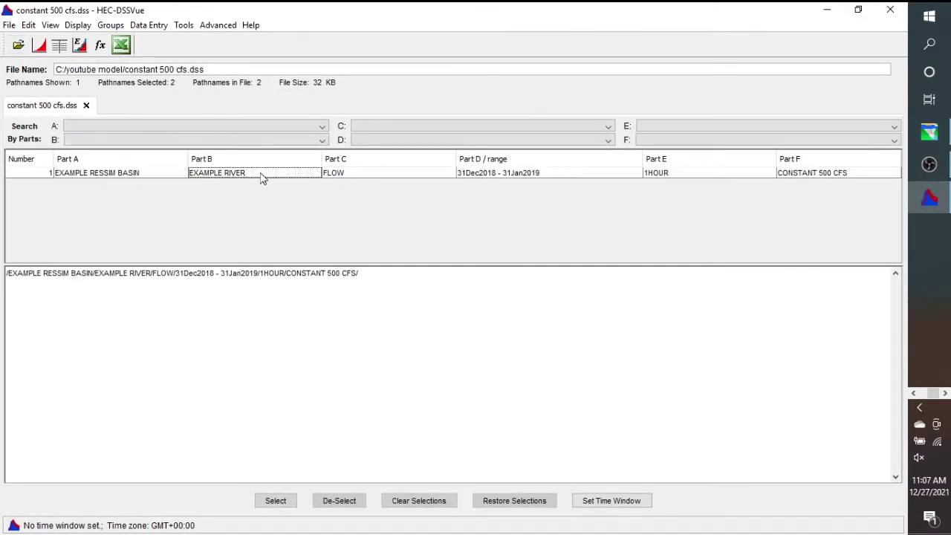
click(199, 175)
click(59, 46)
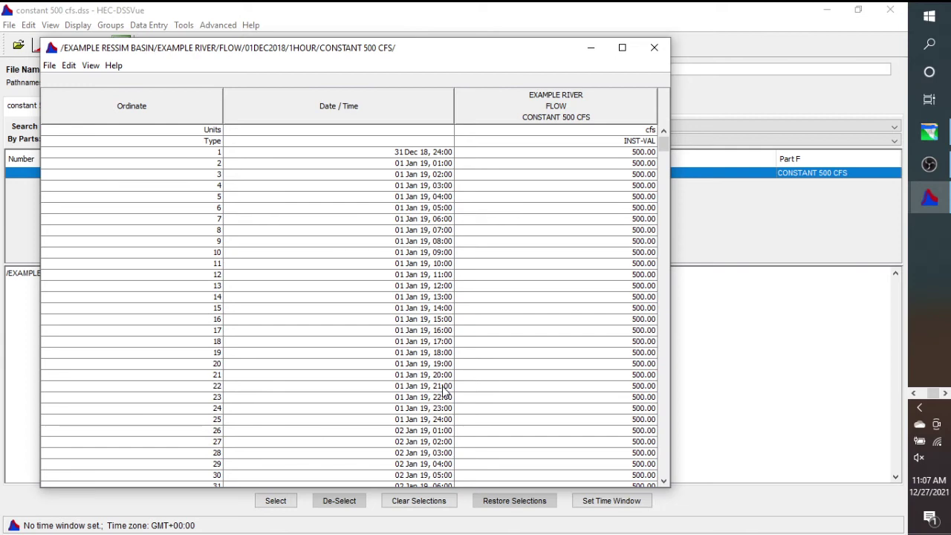
click(647, 50)
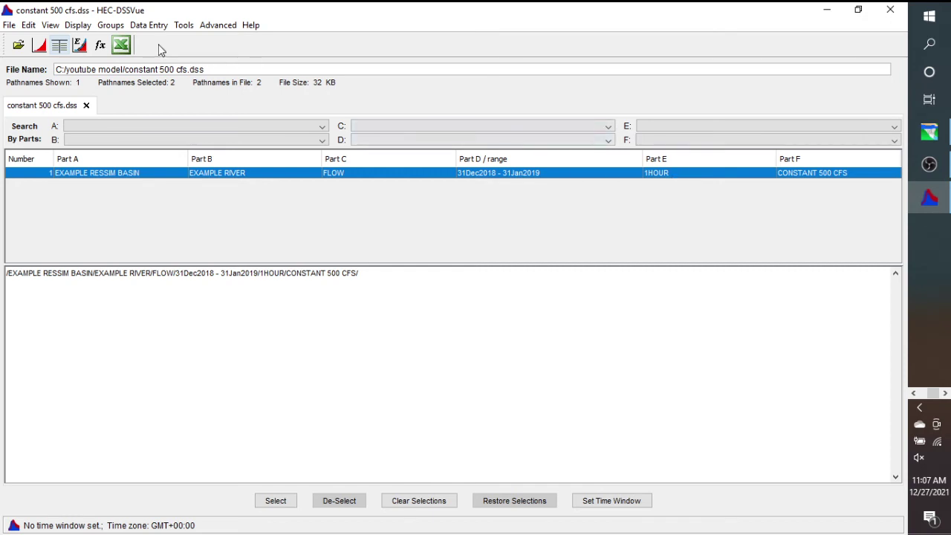
click(184, 25)
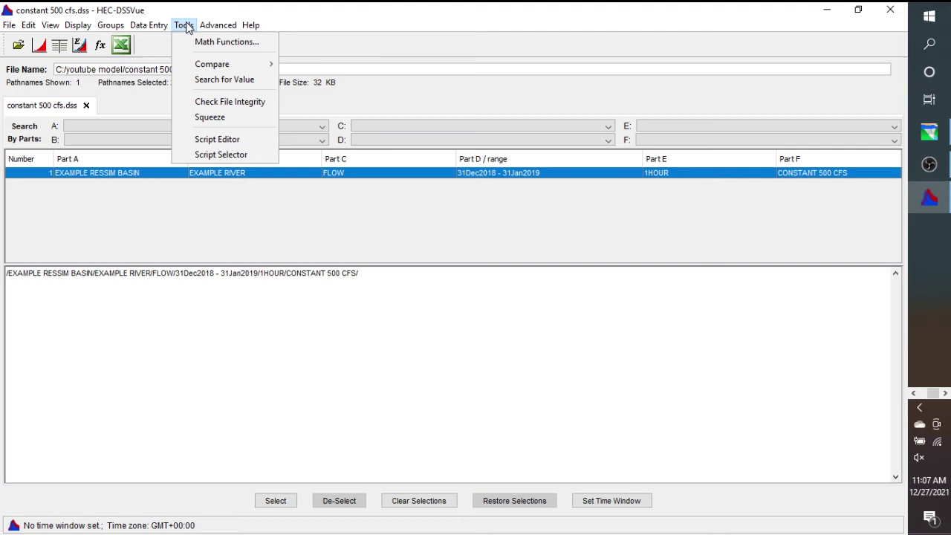
mouse_move(212, 25)
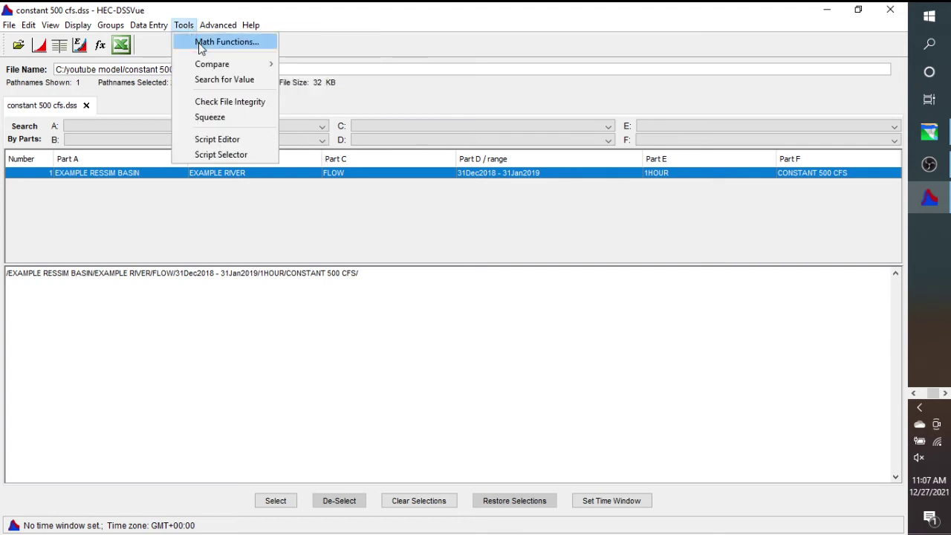
click(199, 42)
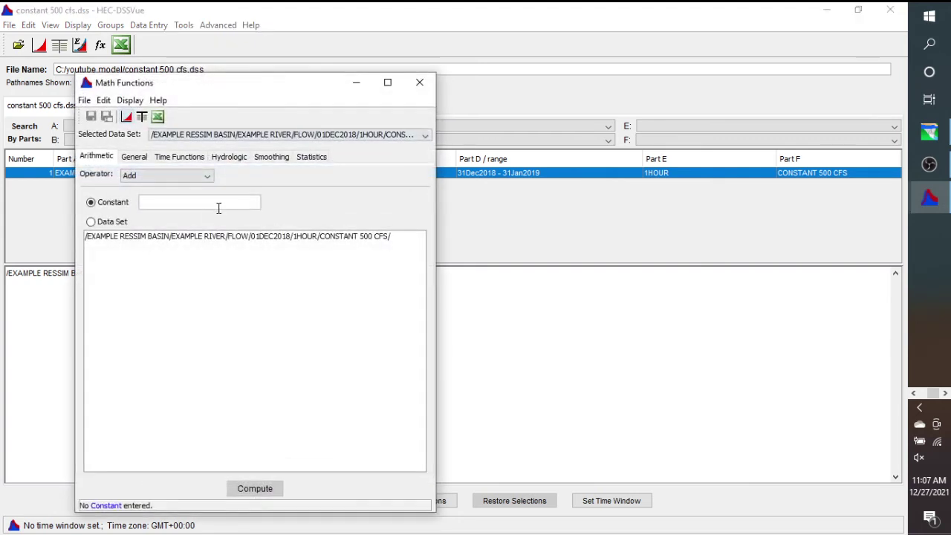
click(186, 158)
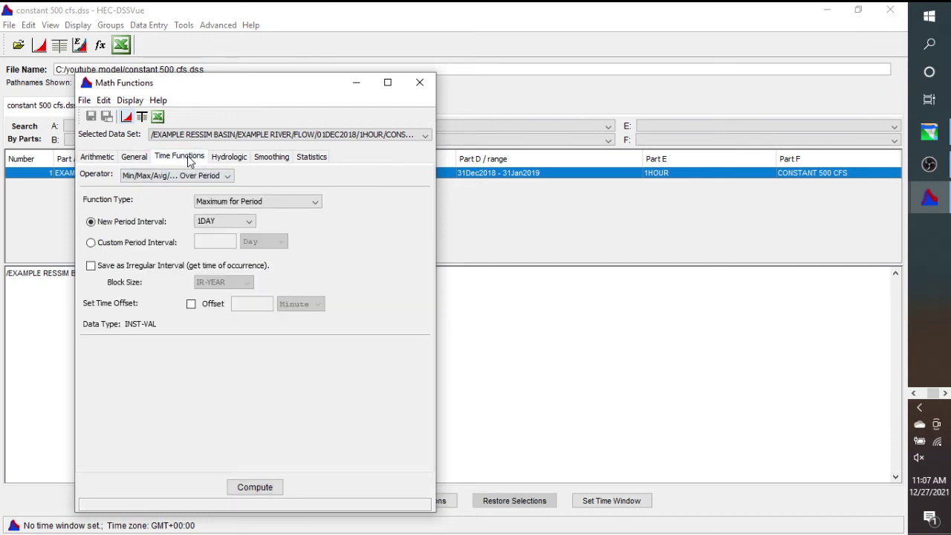
click(228, 177)
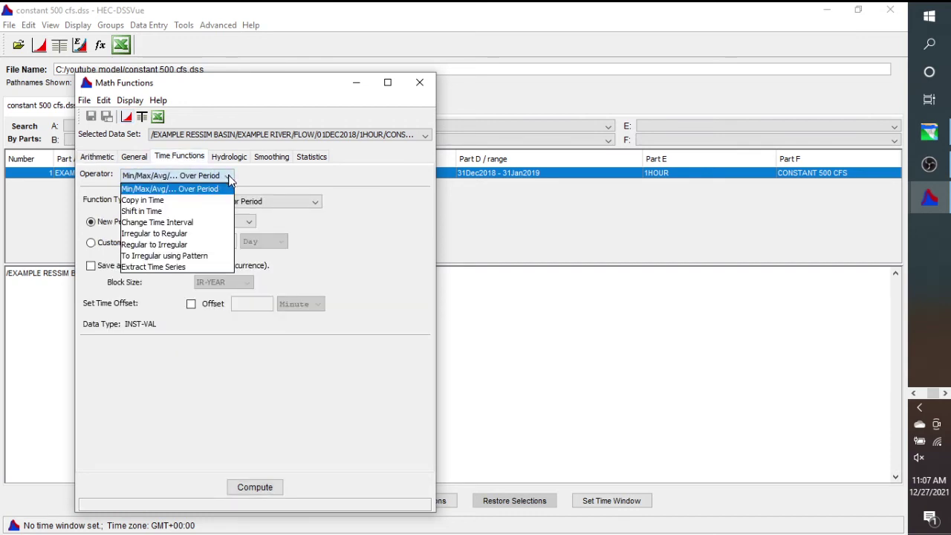
click(176, 222)
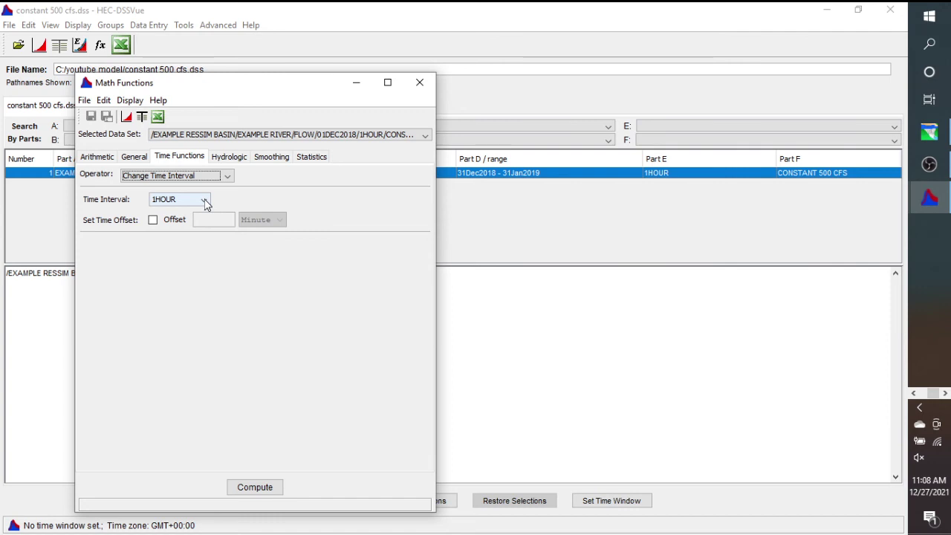
click(421, 83)
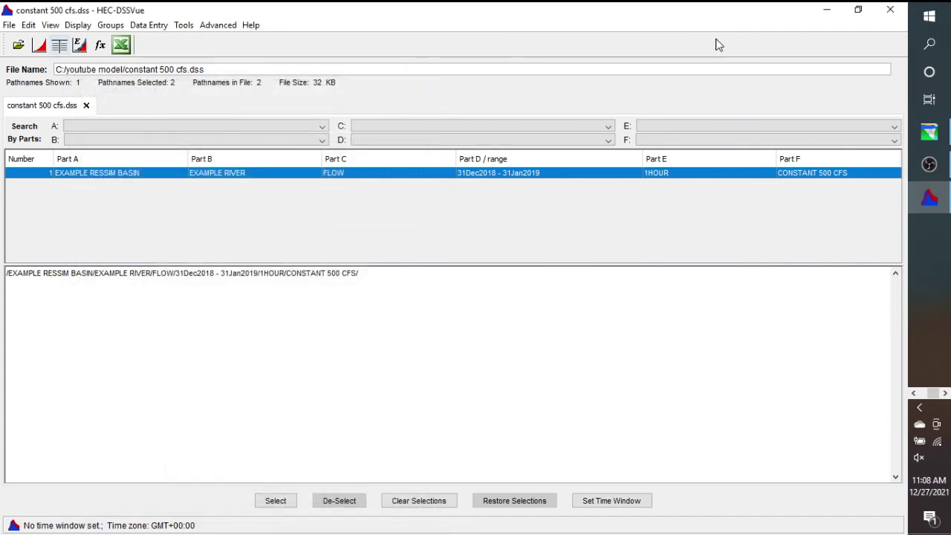
- Close DSSVue, compute with r p to 100% complete, and close the compute report
click(894, 13)
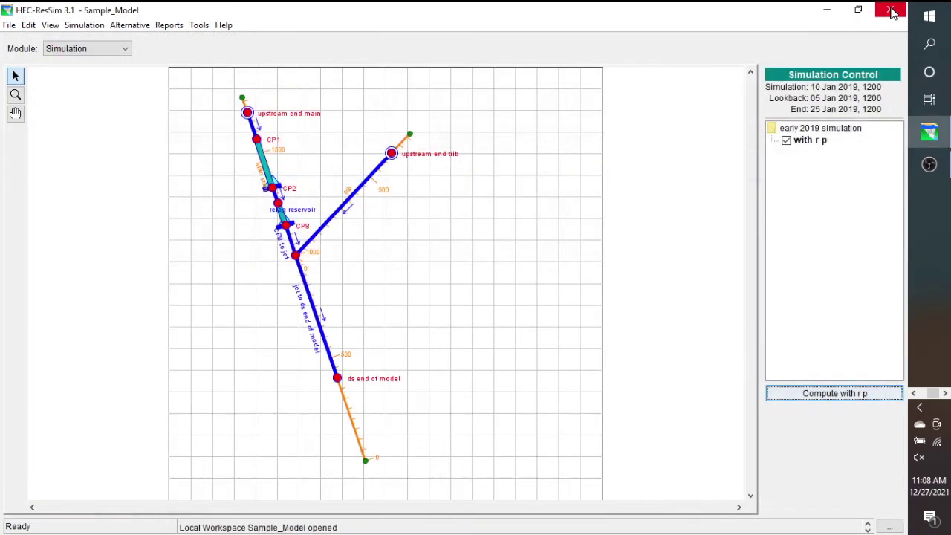
click(835, 394)
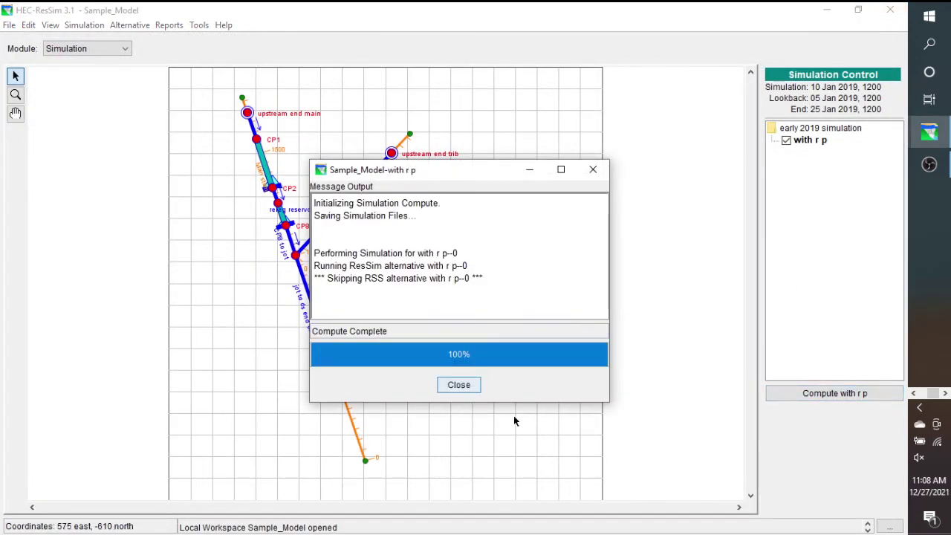
click(466, 386)
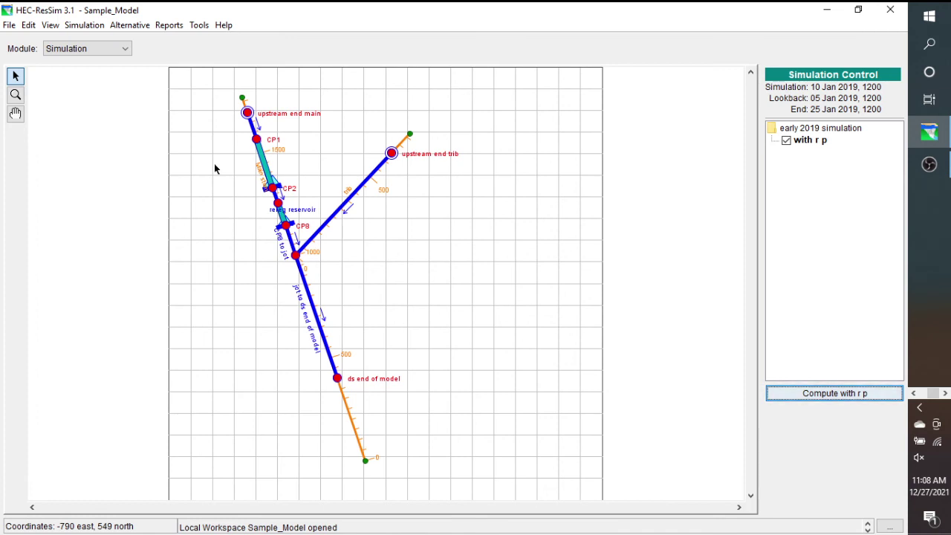
click(125, 49)
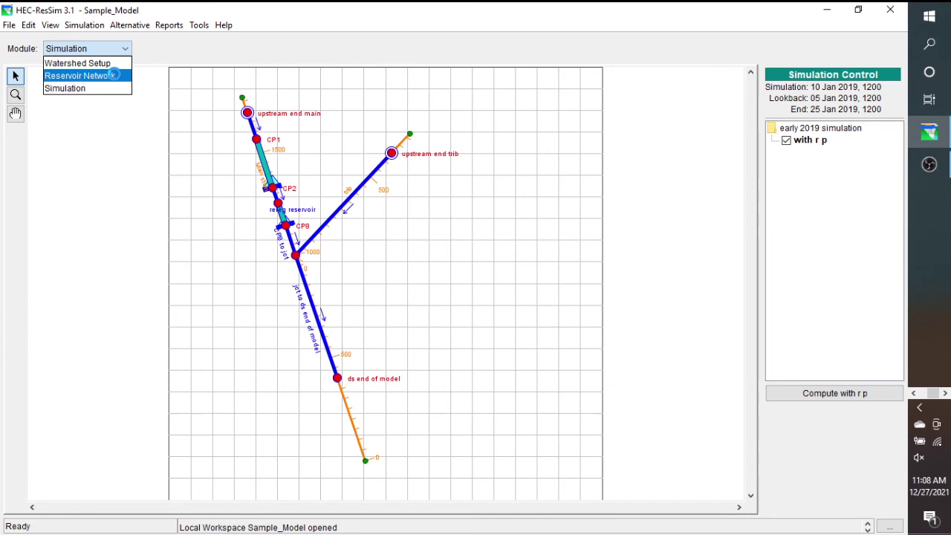
click(113, 75)
click(125, 48)
click(109, 88)
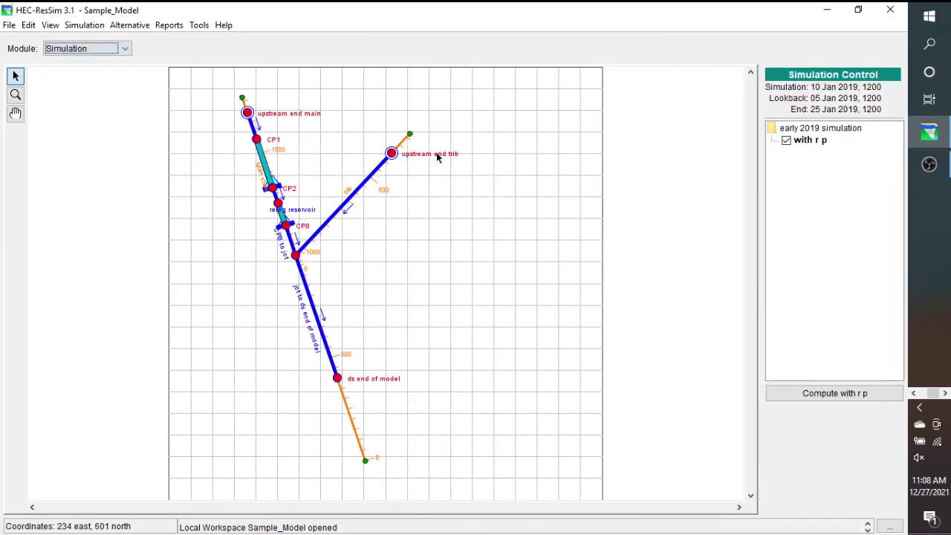
right_click(816, 143)
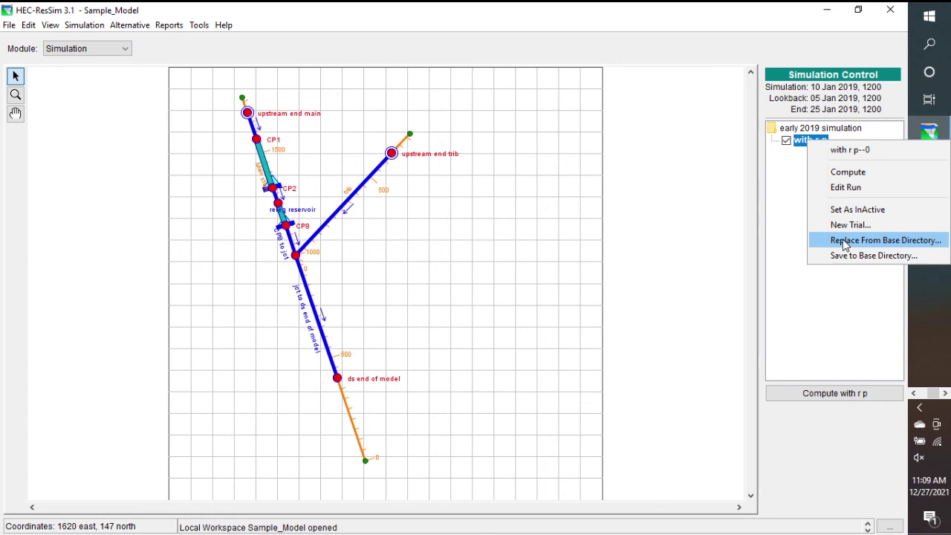
click(630, 202)
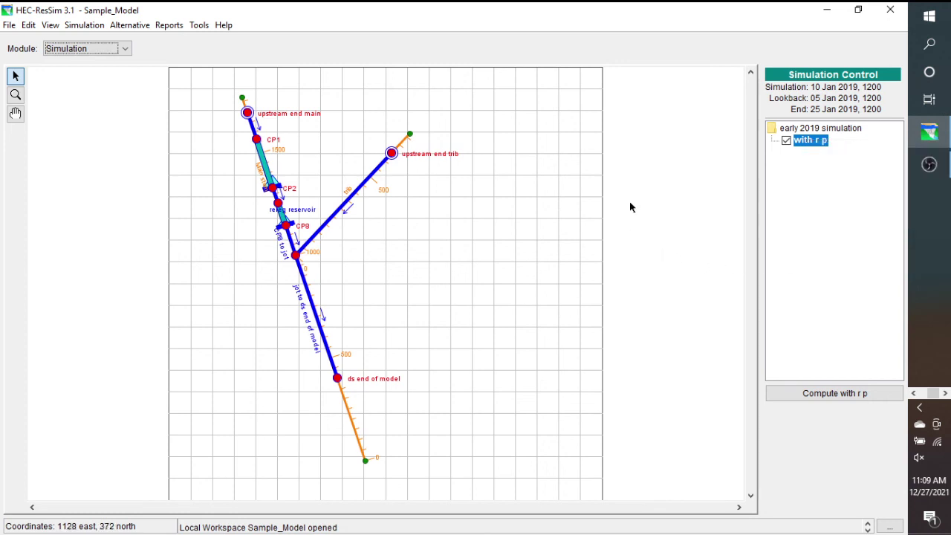